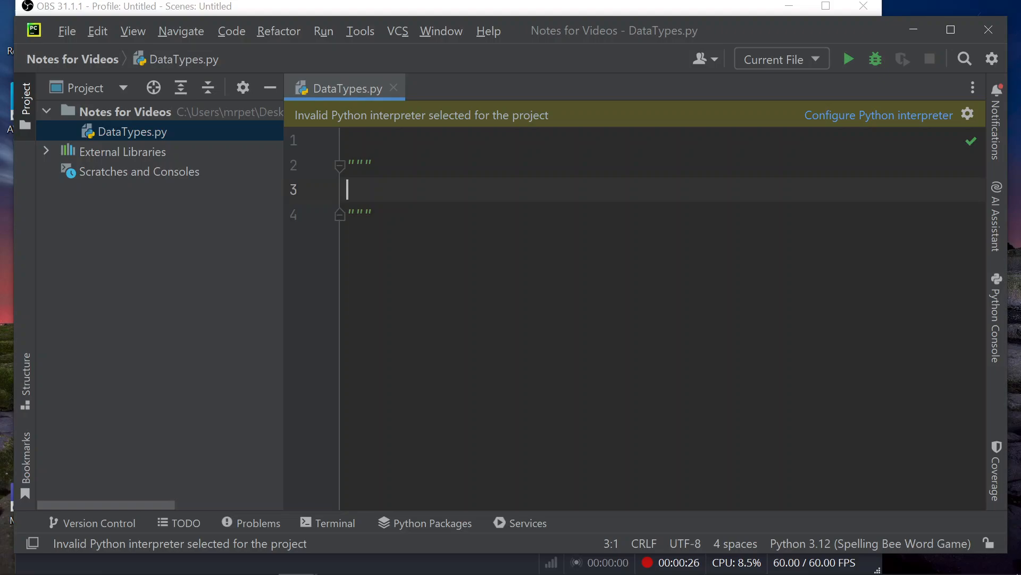
- Add the assignment container = 5 below the closing triple quotes, separated by a blank line
click(374, 214)
key(Return)
key(Return)
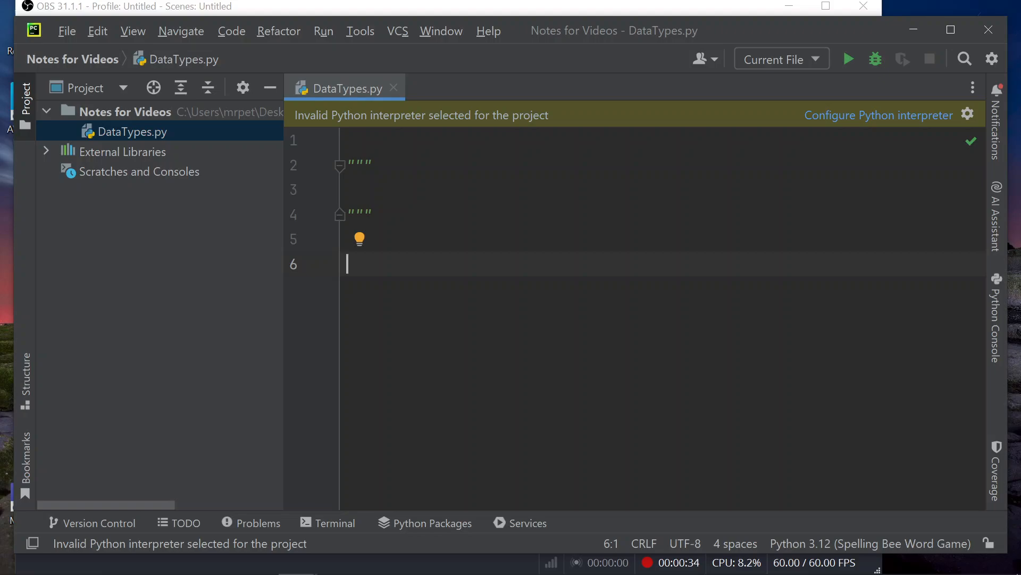
text(container = 5)
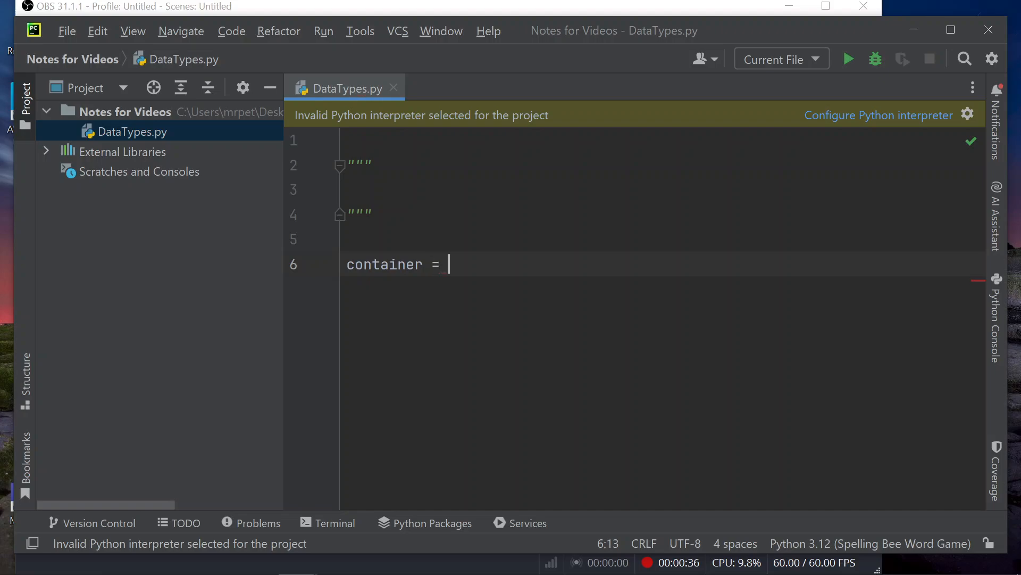
key(Return)
key(Left)
key(Up)
key(Down)
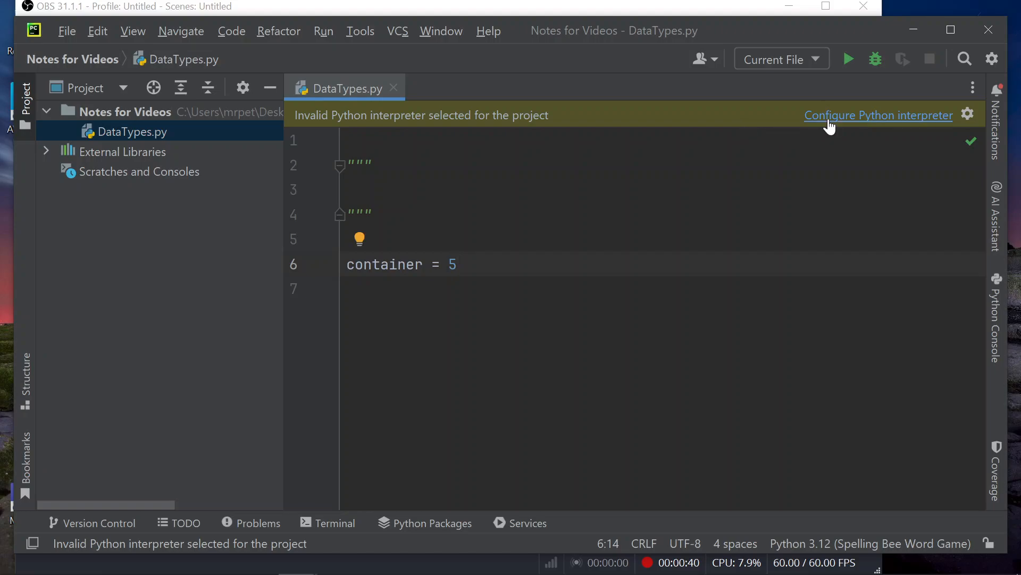
key(Down)
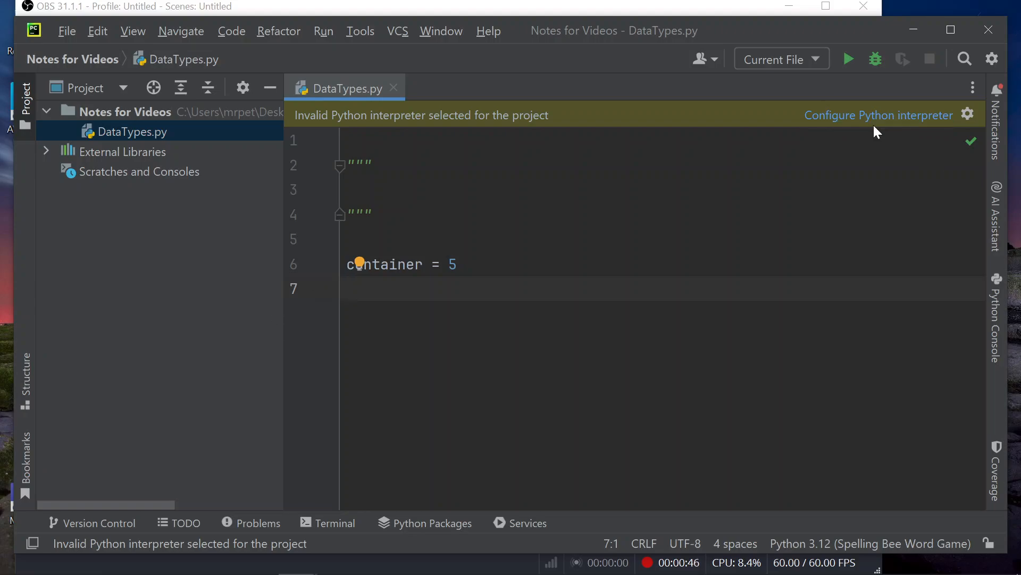
- Try to run DataTypes.py, and return the cursor to the empty line between the triple quotes
click(848, 59)
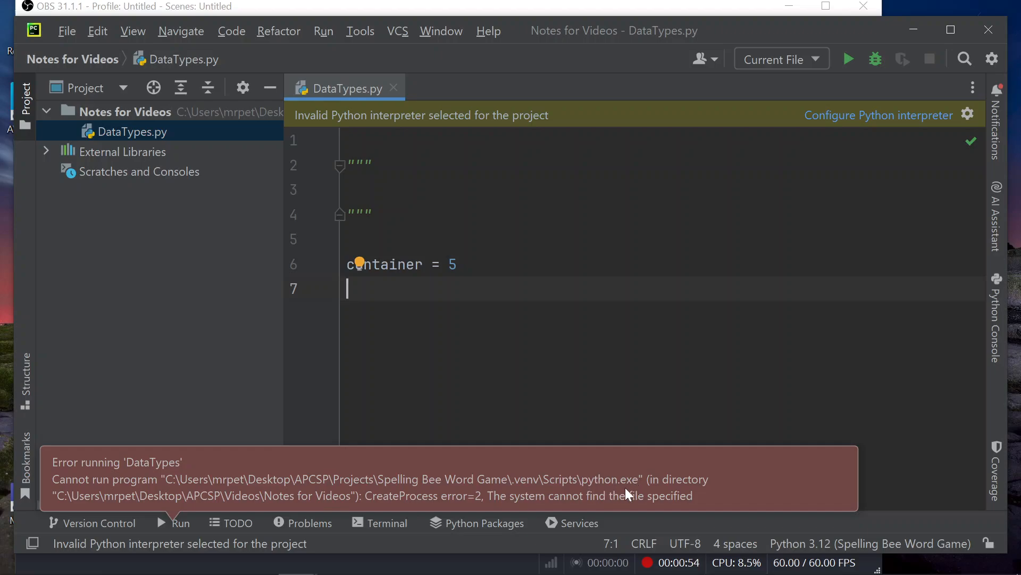
key(Up)
key(Up)
key(Up)
key(Up)
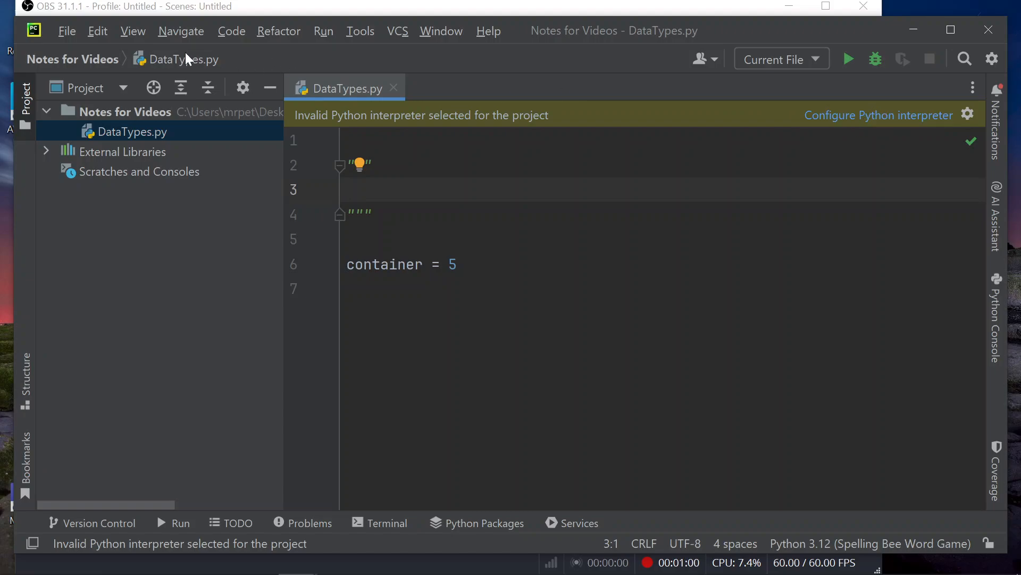
click(69, 31)
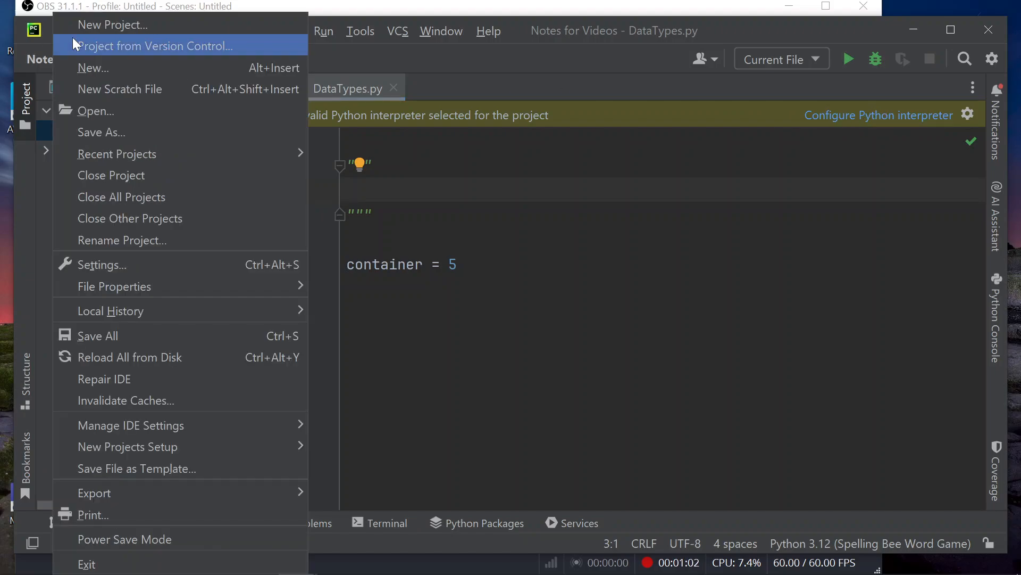
click(71, 267)
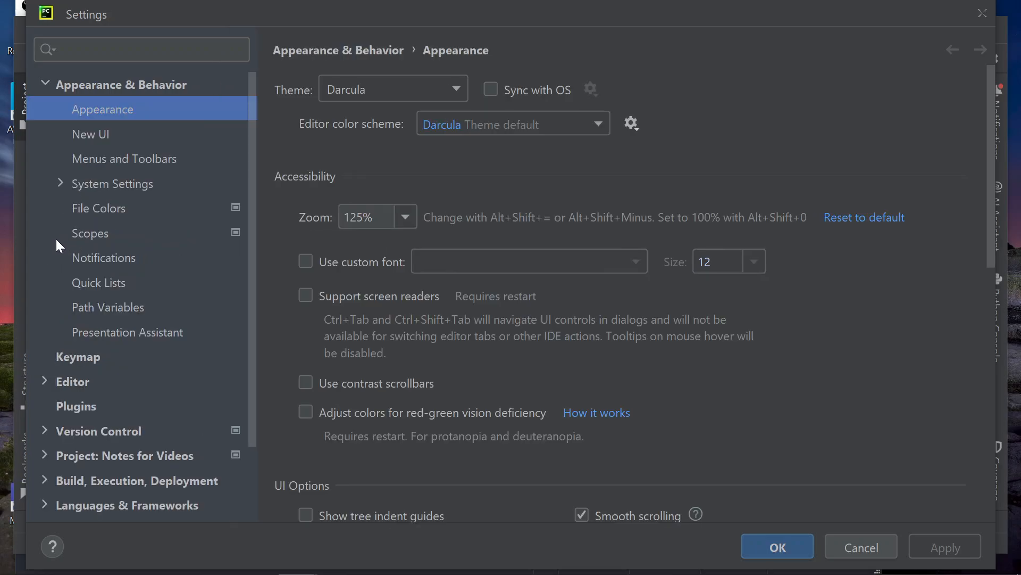
scroll(81, 359, down, 3)
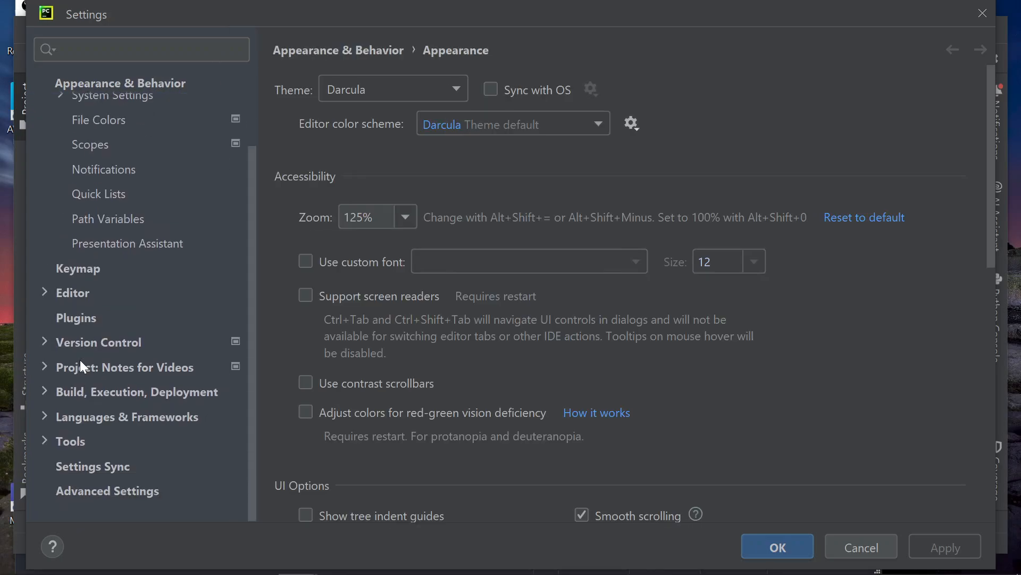
click(44, 366)
click(132, 343)
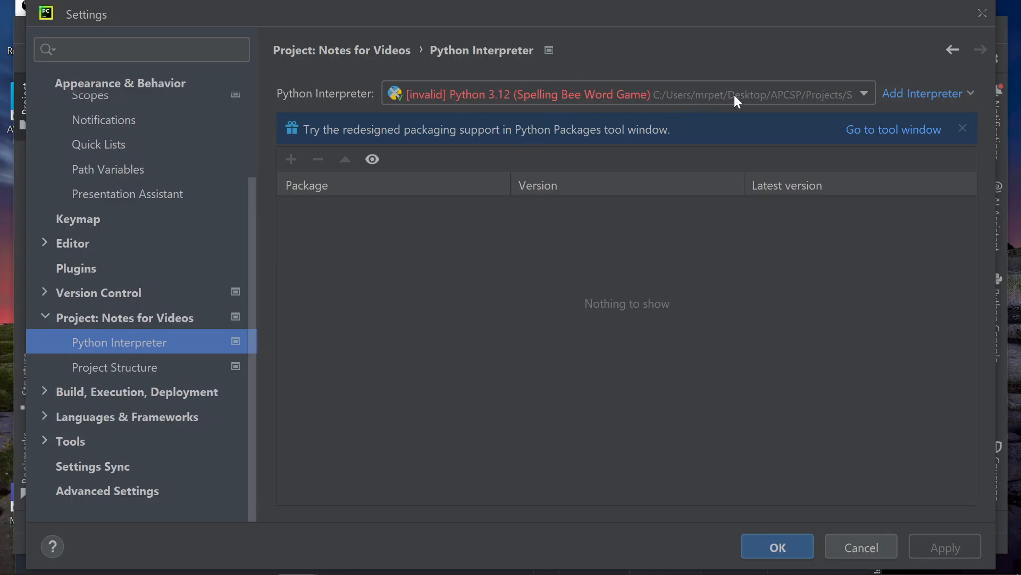
click(924, 95)
click(925, 121)
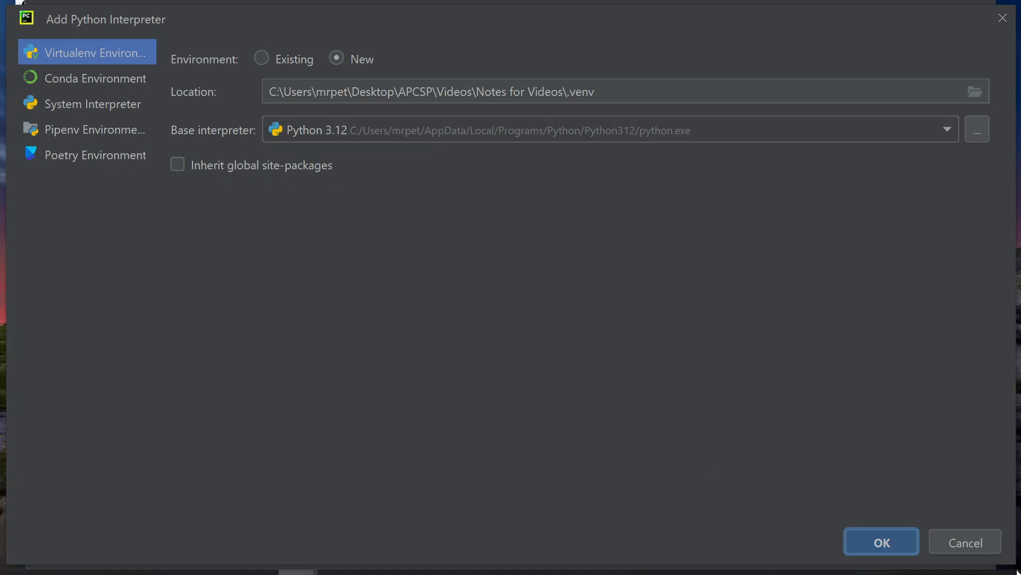
click(960, 541)
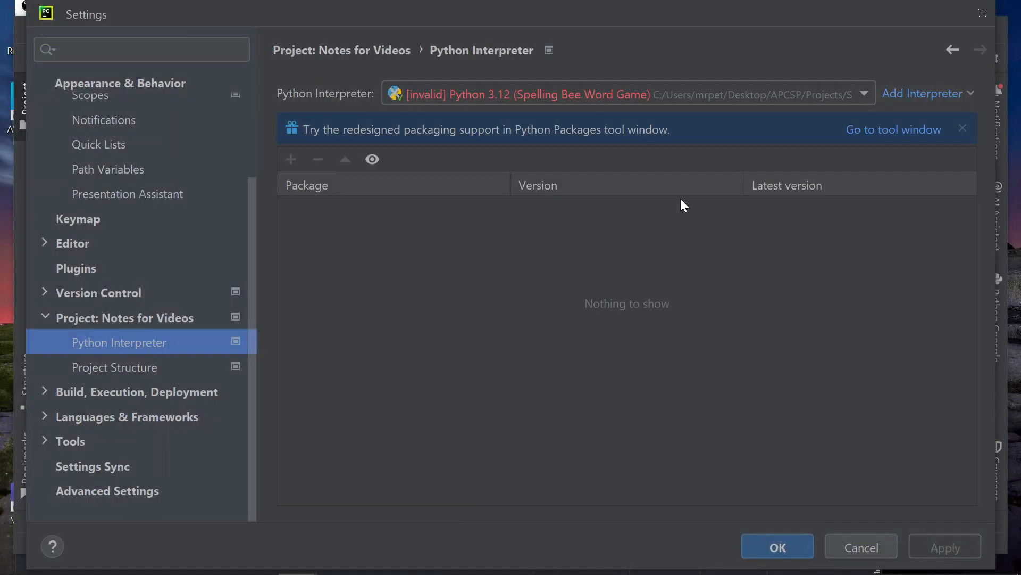
click(868, 548)
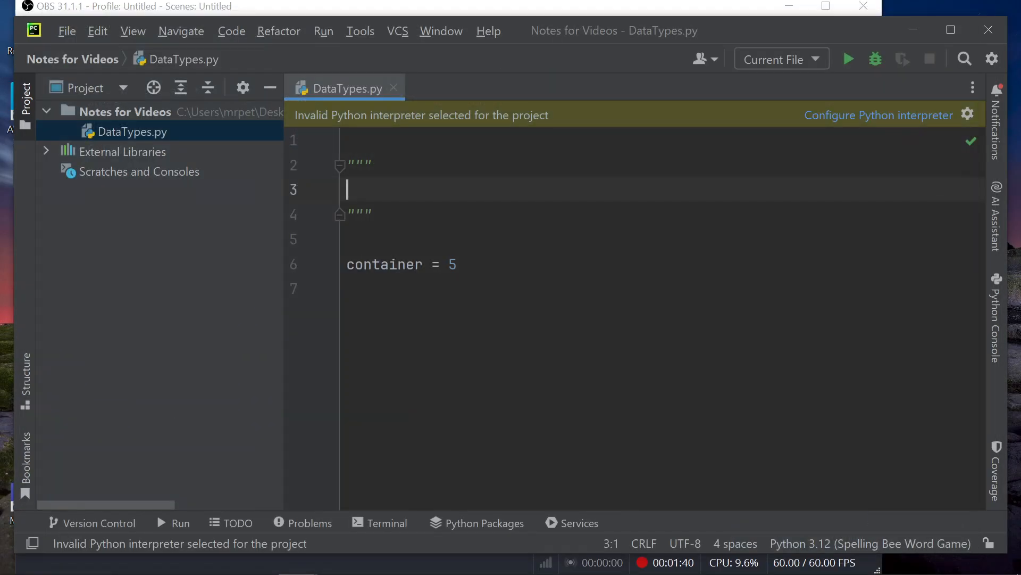
- Set the project's interpreter to the system-wide Python 3.12 rather than one of the other projects' environments
click(869, 120)
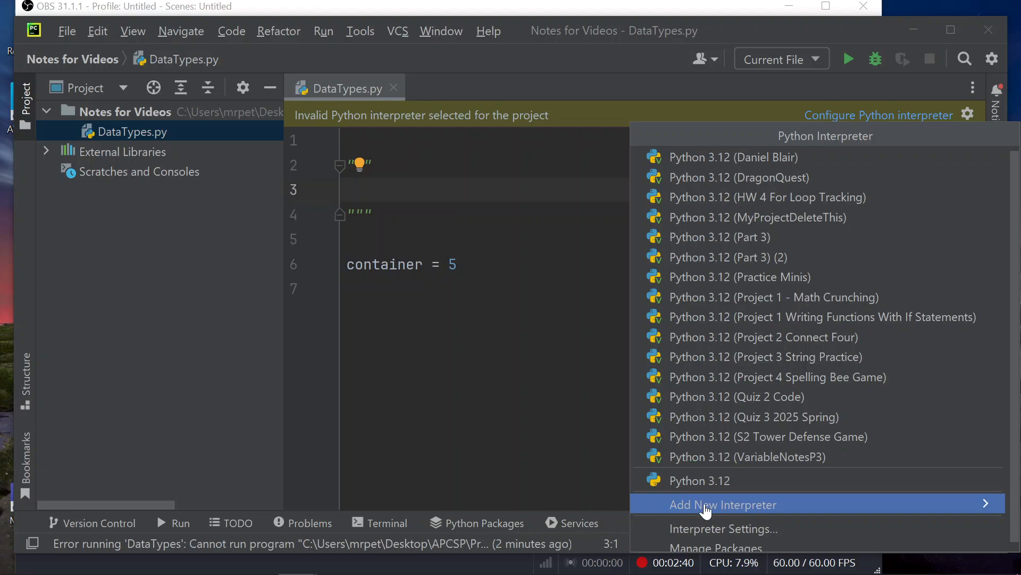
click(726, 485)
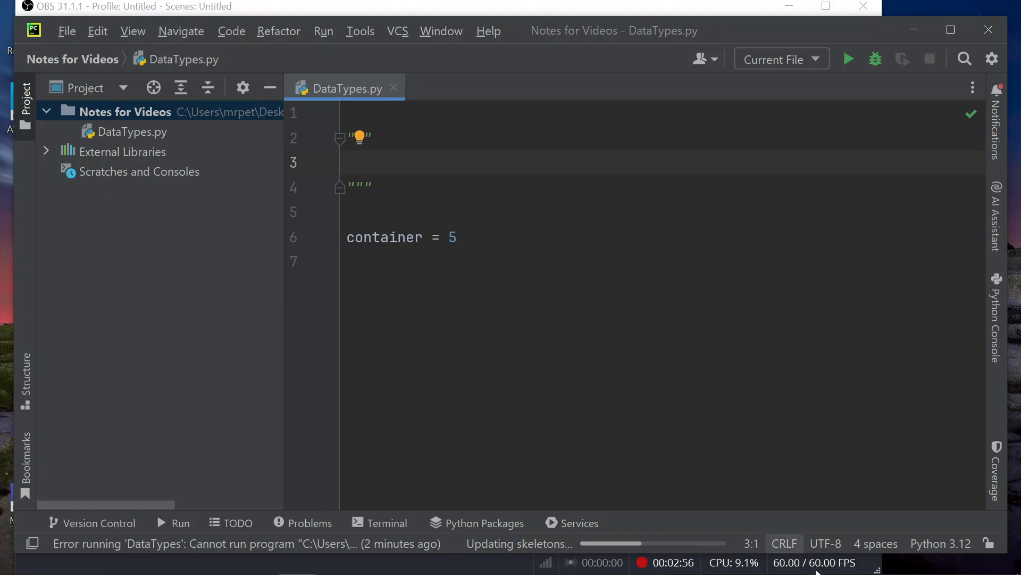
- Add the statement print(container) directly below the container assignment, followed by a new empty line
click(349, 261)
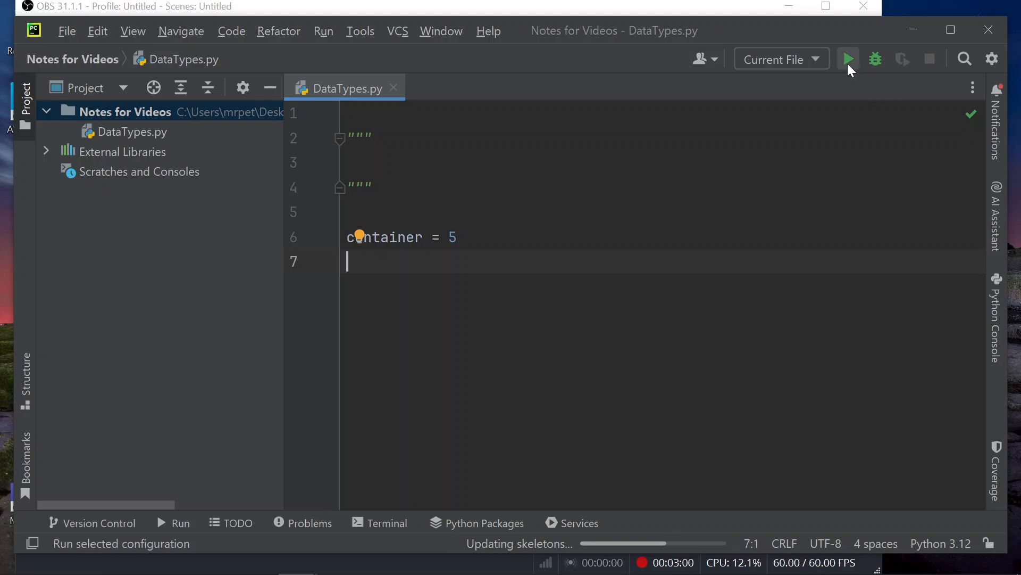
text(print(container)
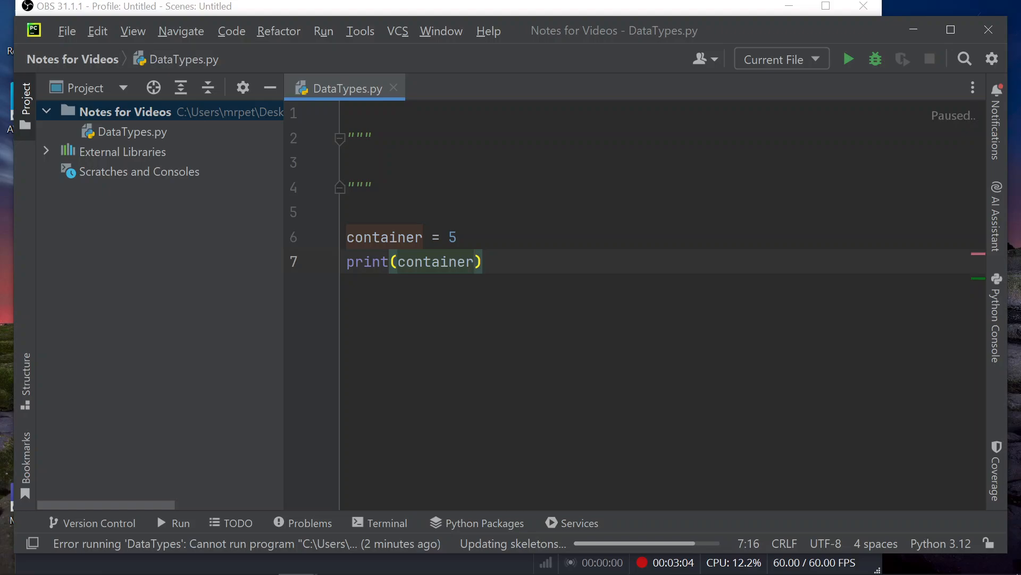
key(Right)
key(Return)
key(Left)
key(Up)
key(Up)
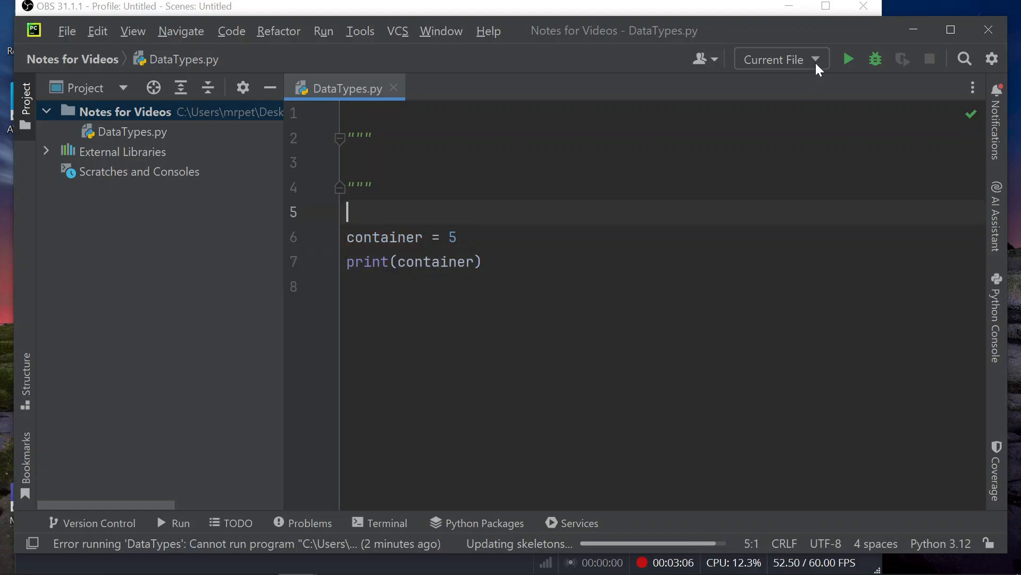
- Run DataTypes.py and resize the output area so that the code editor gets more height
click(849, 58)
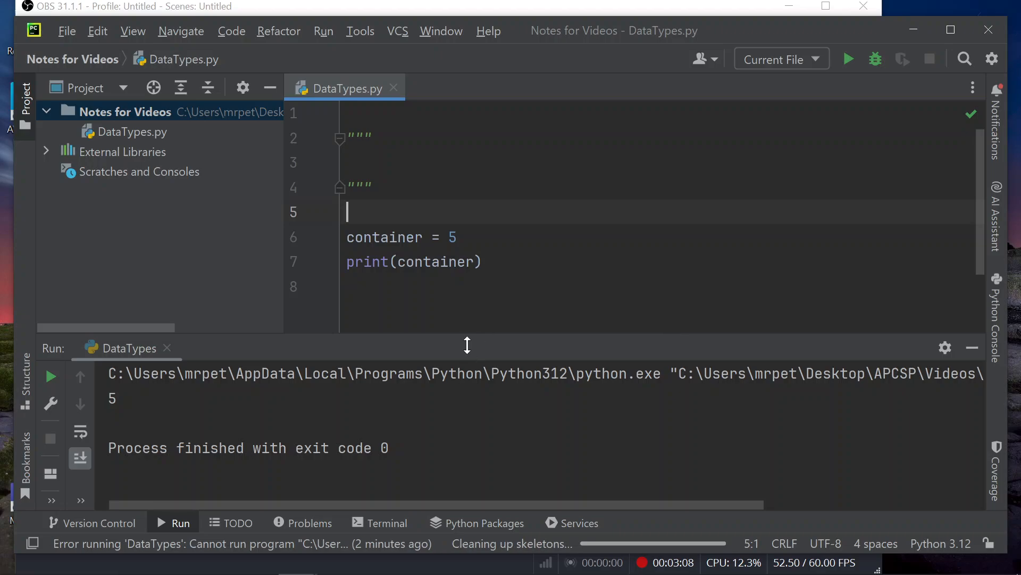
drag(467, 339, 474, 279)
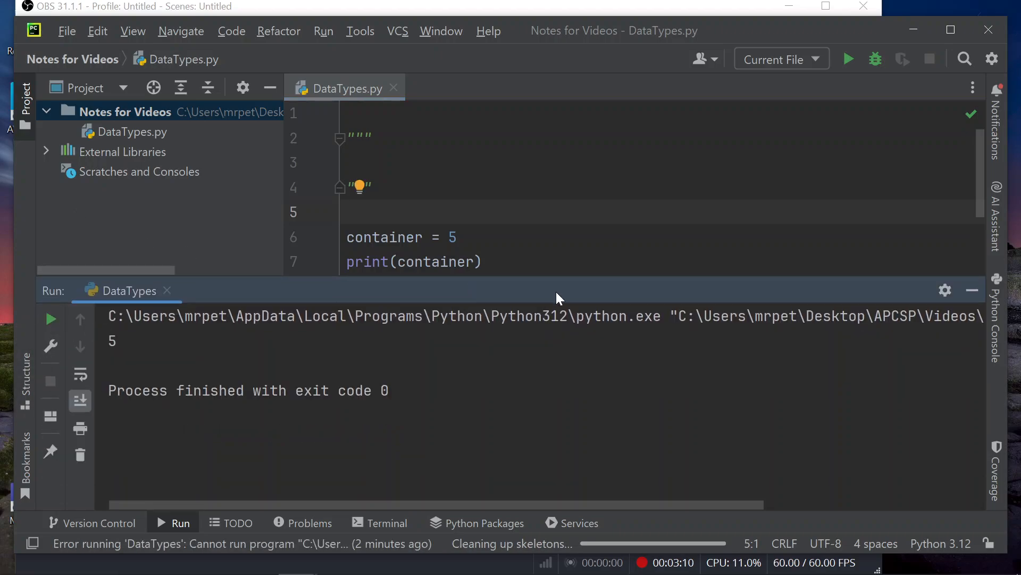
drag(556, 279, 557, 387)
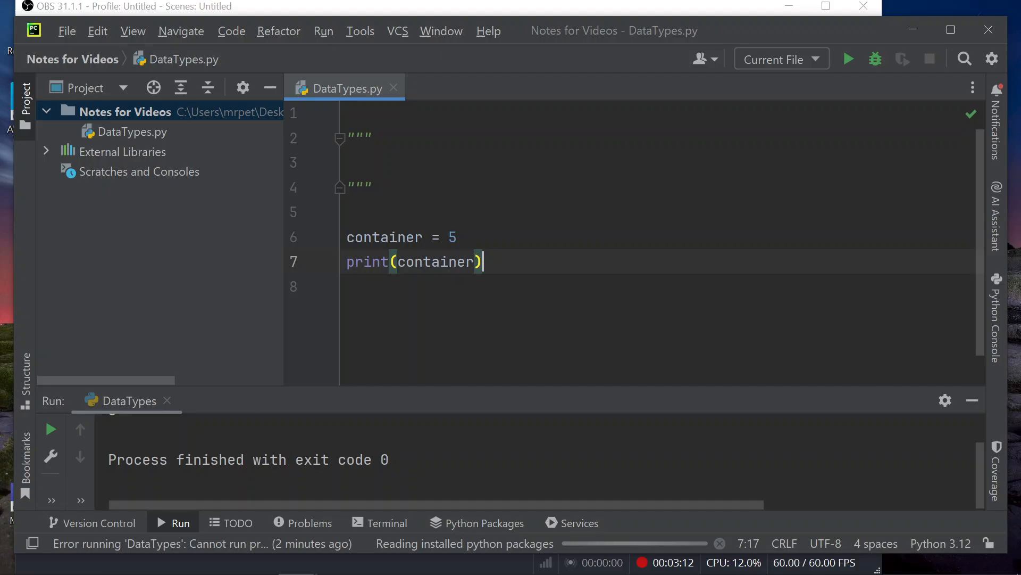